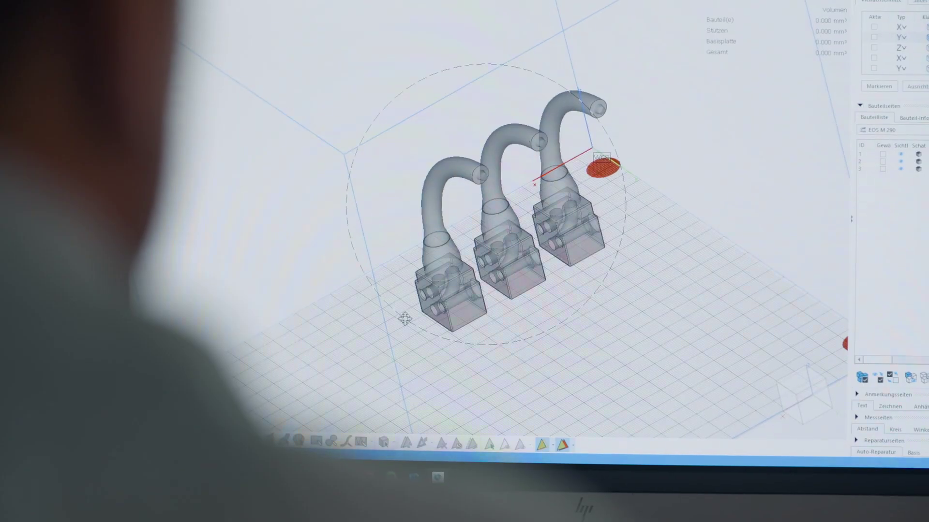
pyautogui.scroll(5, 491, 272)
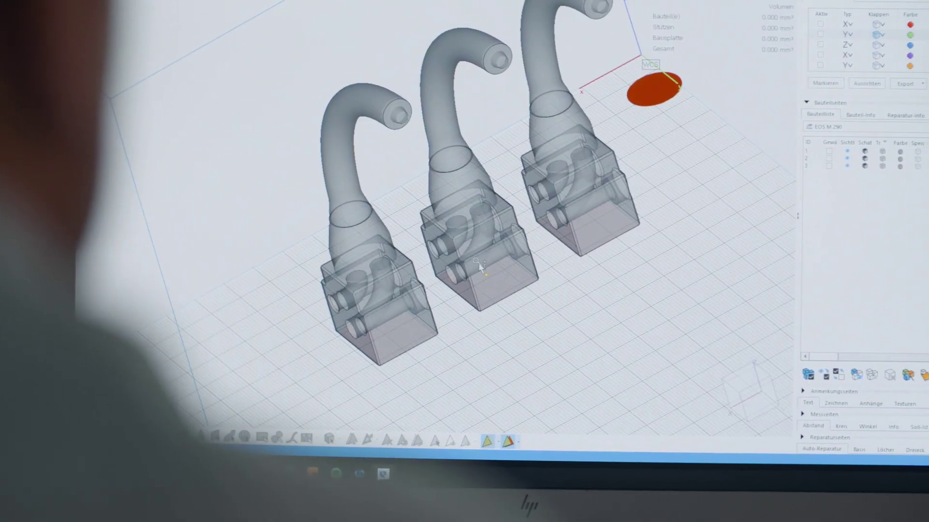